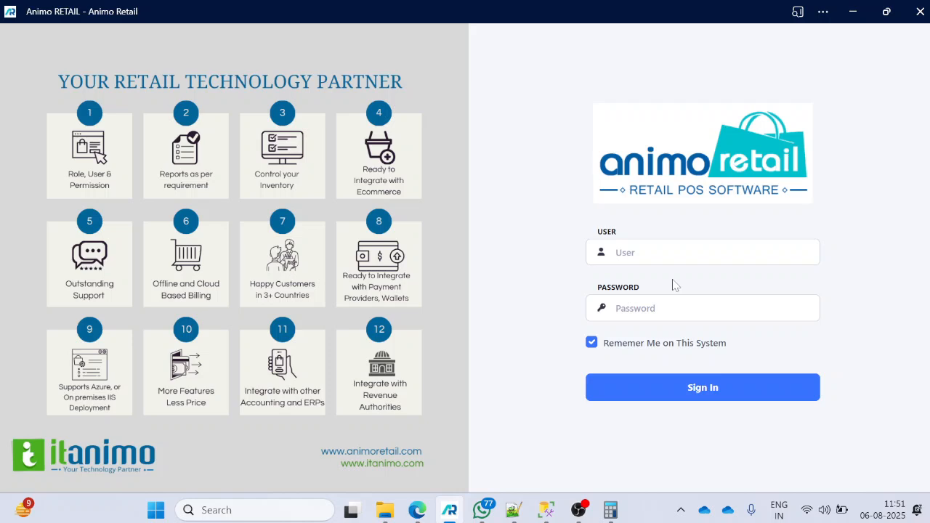
Step: Sign in by entering the user ID and the account password
click(677, 255)
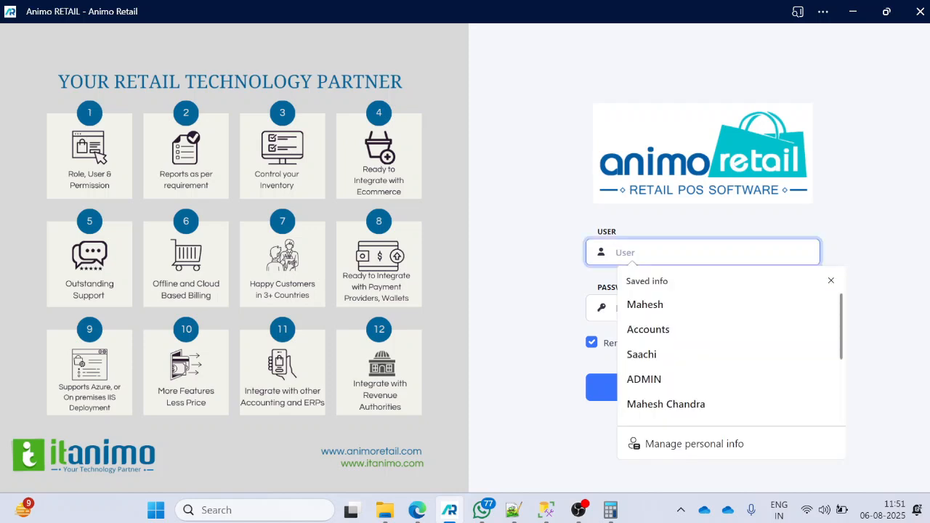
text(1)
key(Tab)
text(1111)
key(Return)
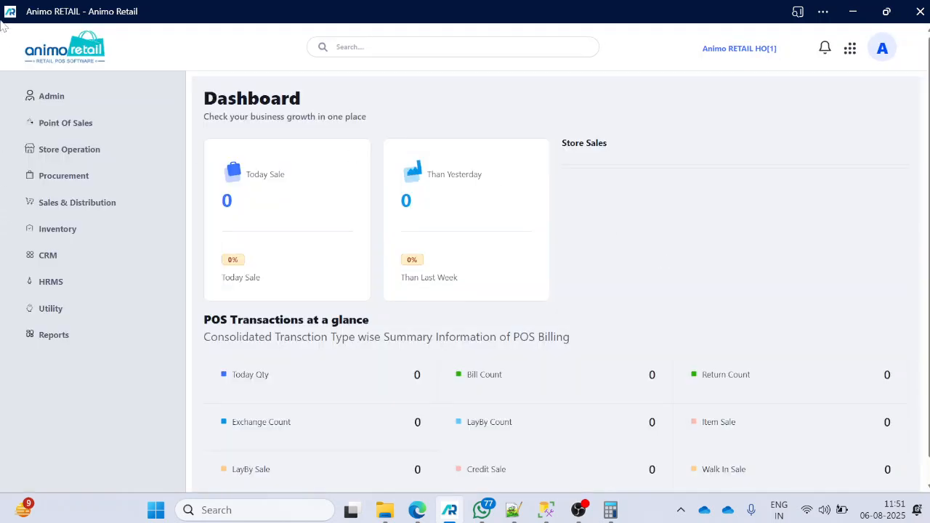
Step: Open the Ibt Outward list of stock outwards, collapse the sidebar and start a new inter branch outward document
click(53, 212)
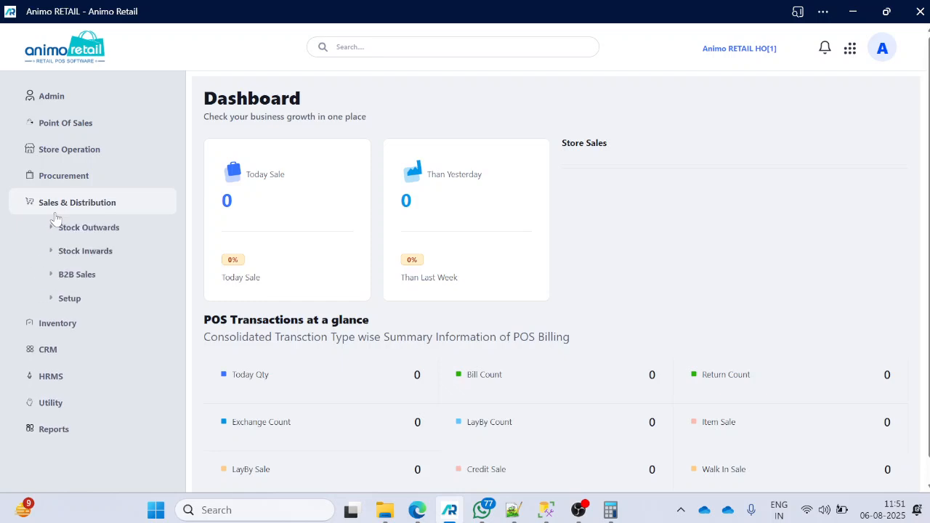
click(88, 233)
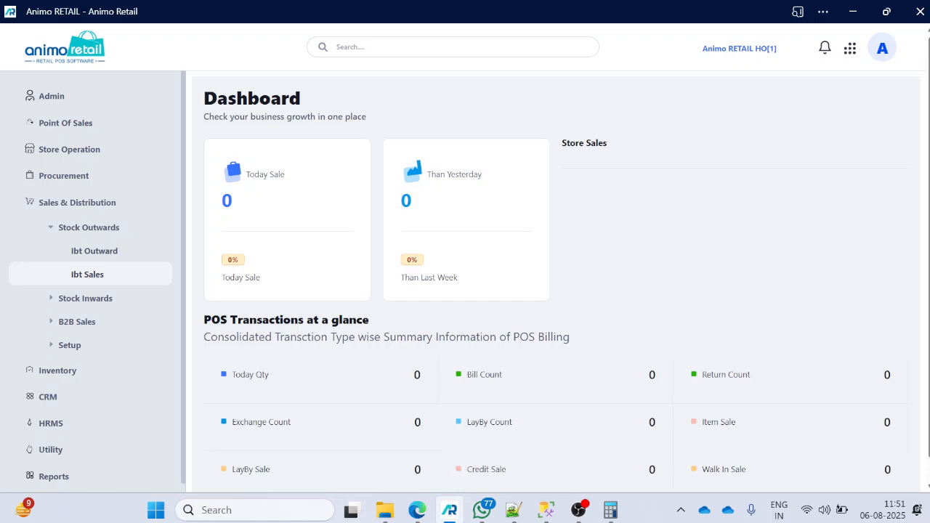
click(110, 251)
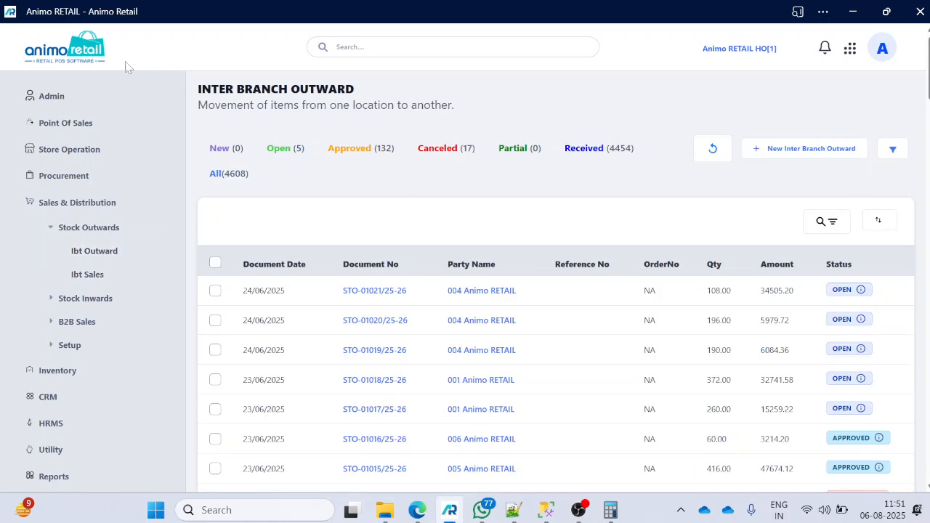
click(78, 52)
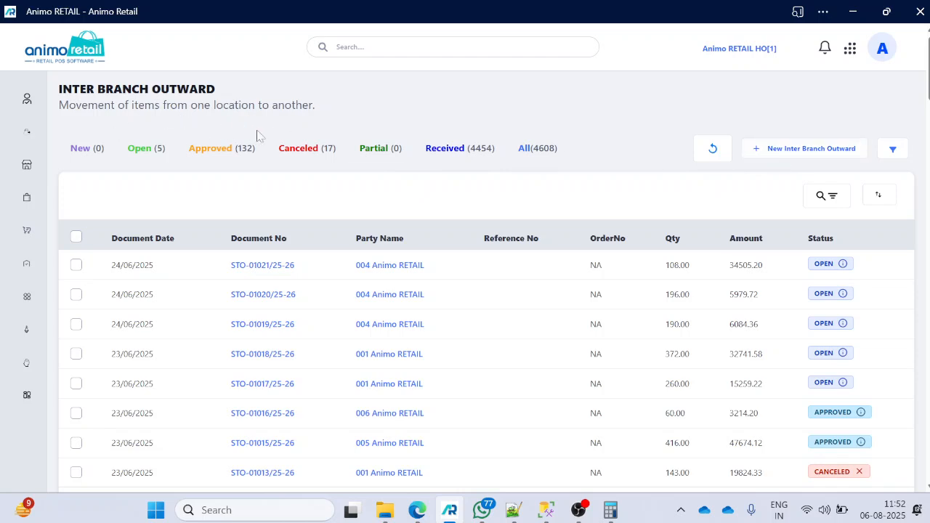
click(783, 149)
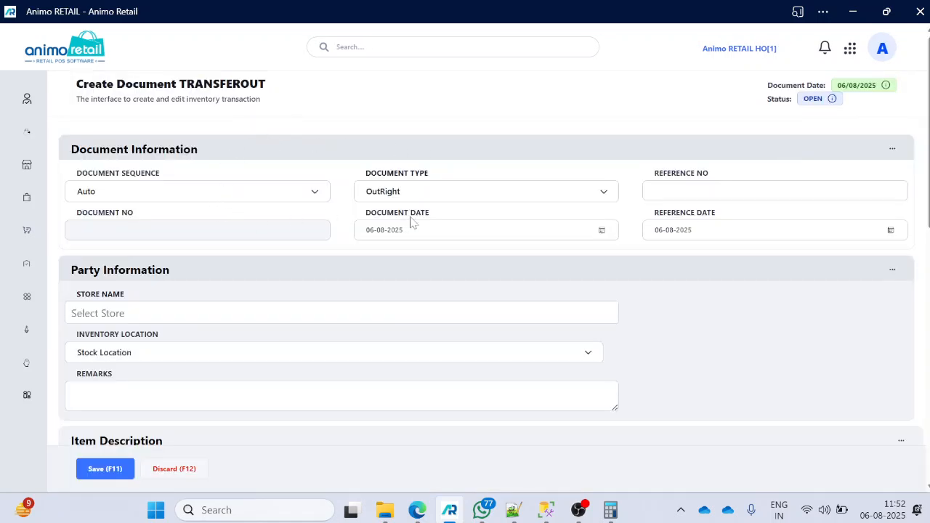
Step: Set the receiving store of the transfer-out document to 002 Animo RETAIL [1003]
click(135, 316)
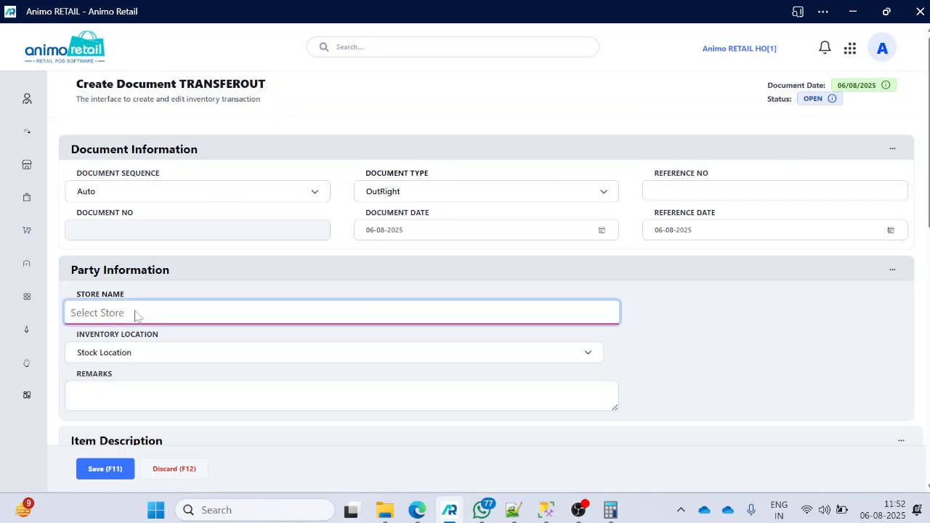
text(00)
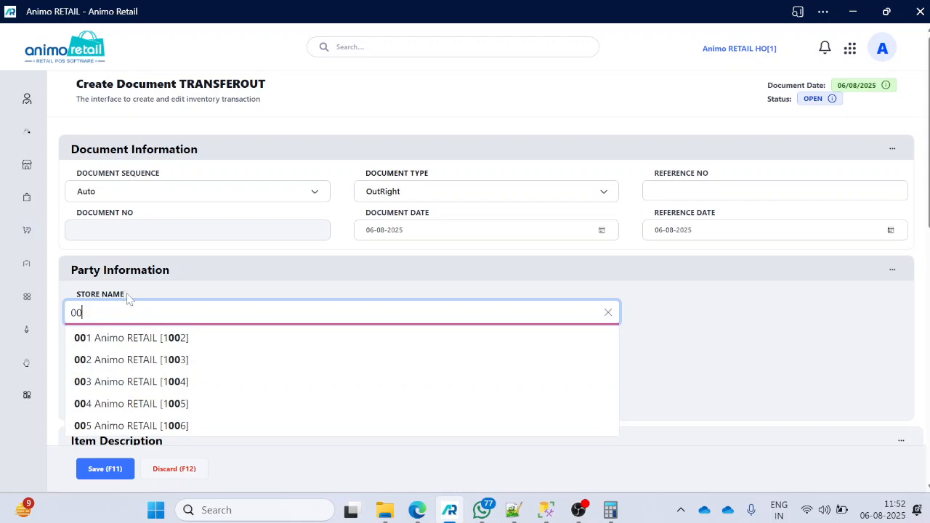
click(152, 359)
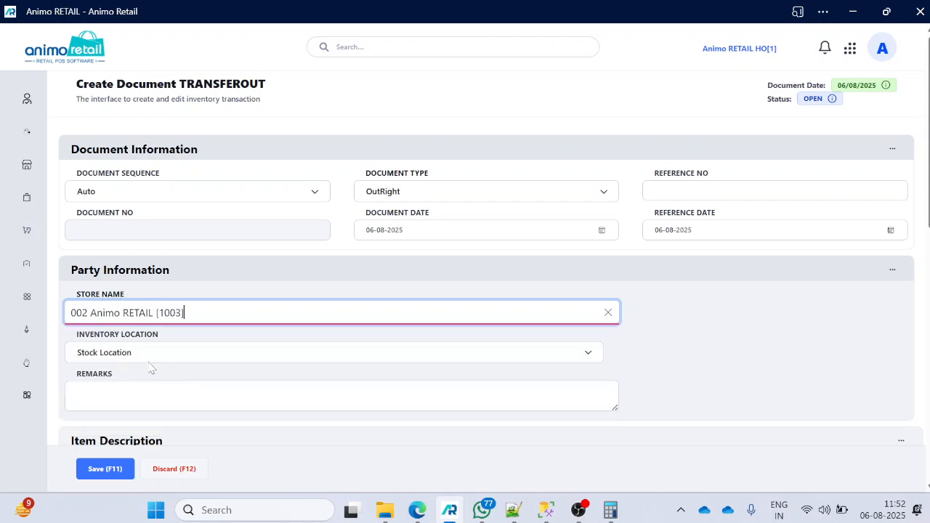
Step: Add two units of the item with barcode N00419432 to the transfer-out document's item list
scroll(209, 353, down, 2)
click(170, 330)
text(N00419432)
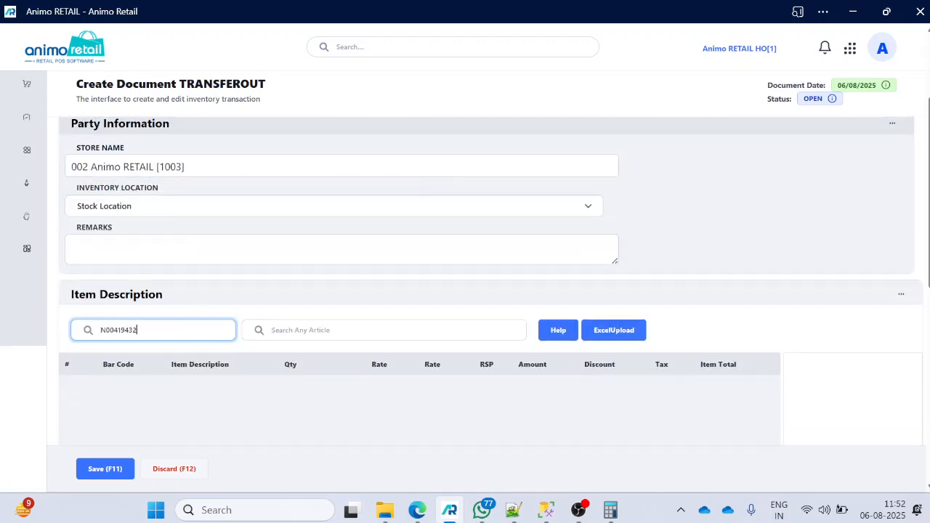
key(Return)
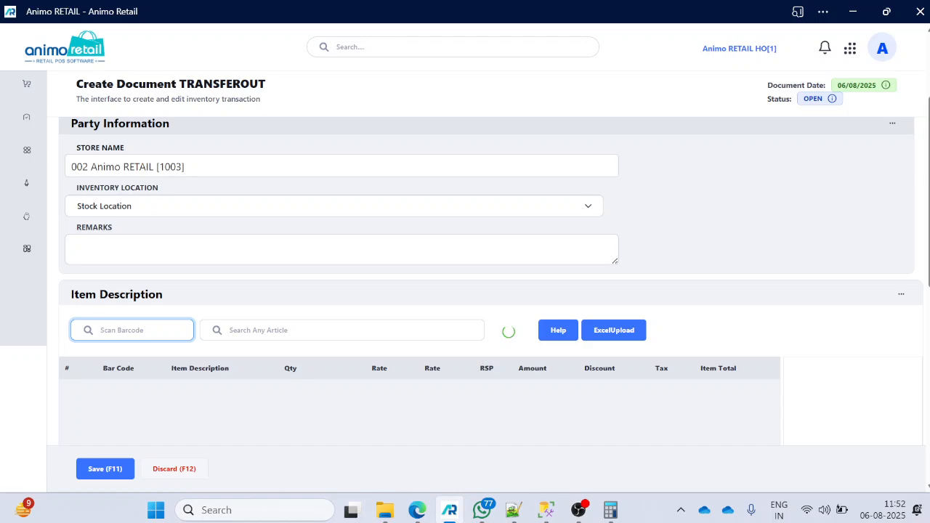
key(Return)
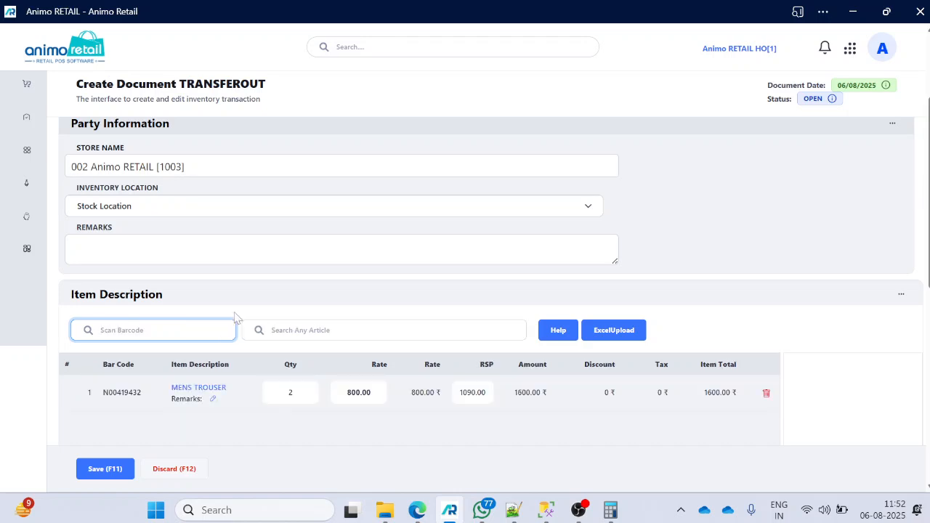
Step: Save the transfer-out document and dismiss the confirmation
scroll(317, 307, down, 3)
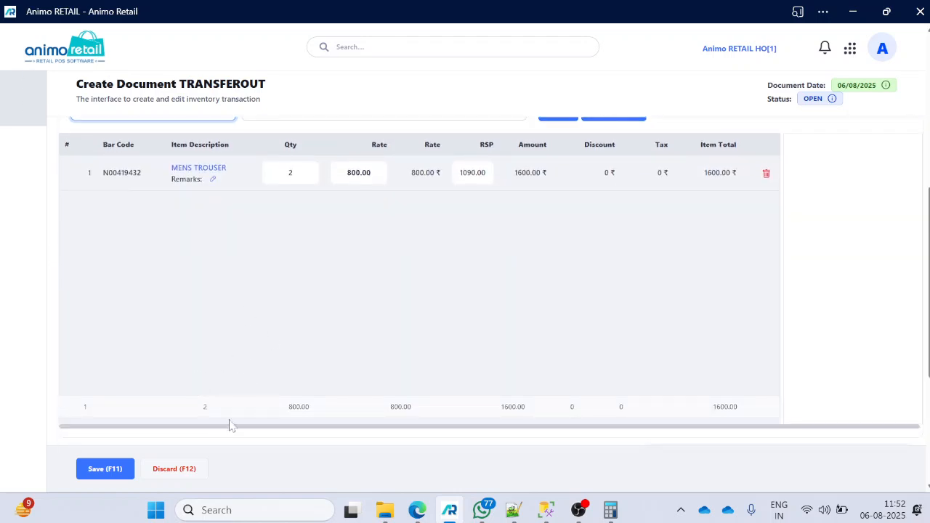
click(107, 469)
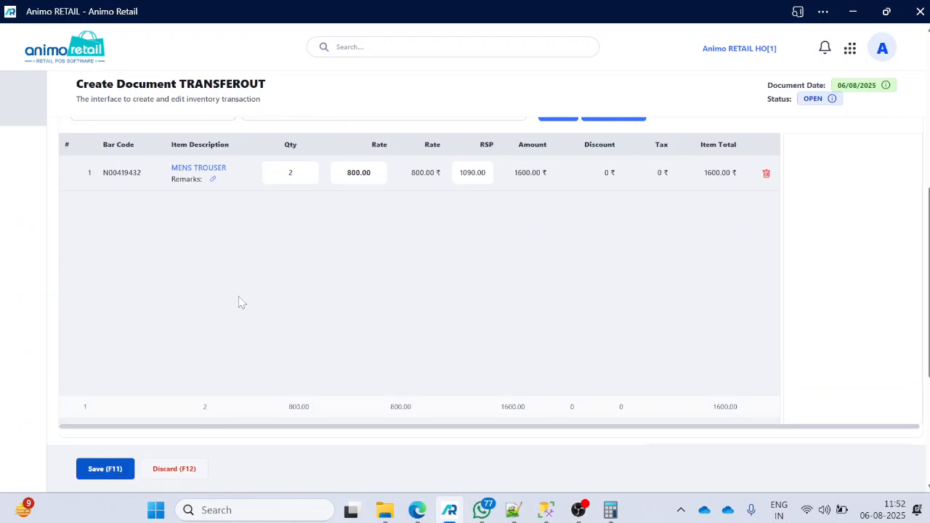
click(120, 469)
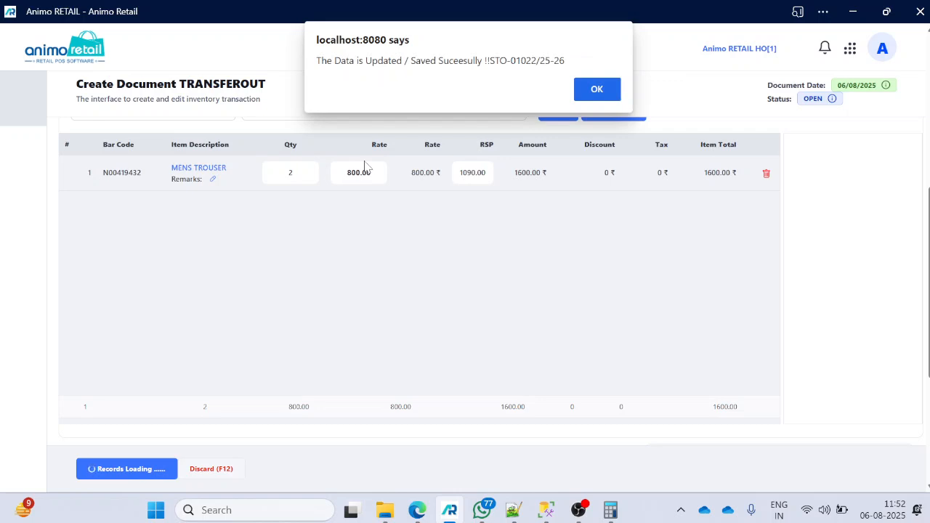
key(Return)
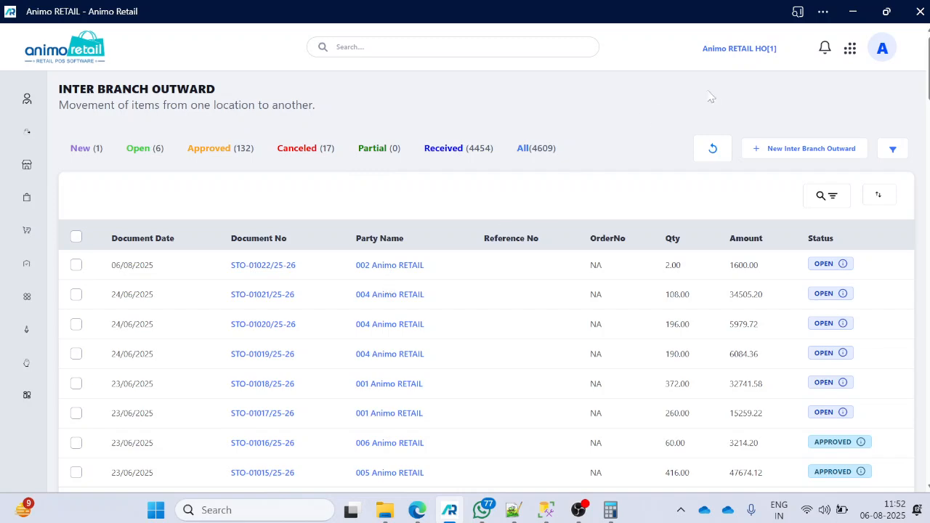
Step: Change the active organization to 002 Animo RETAIL
click(738, 49)
click(618, 222)
click(683, 398)
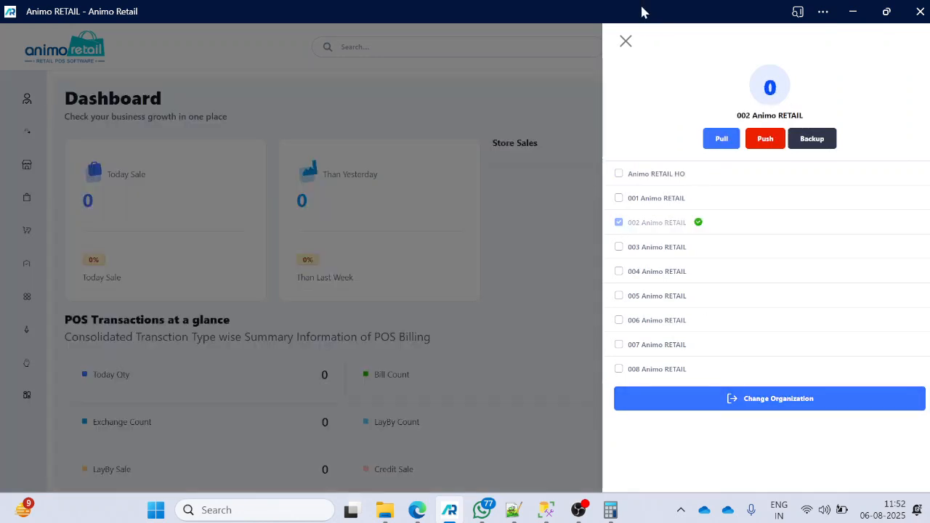
click(625, 42)
Step: Search for "ibt inw", open Ibt Inward and start a new inter branch inward document
mouse_move(10, 203)
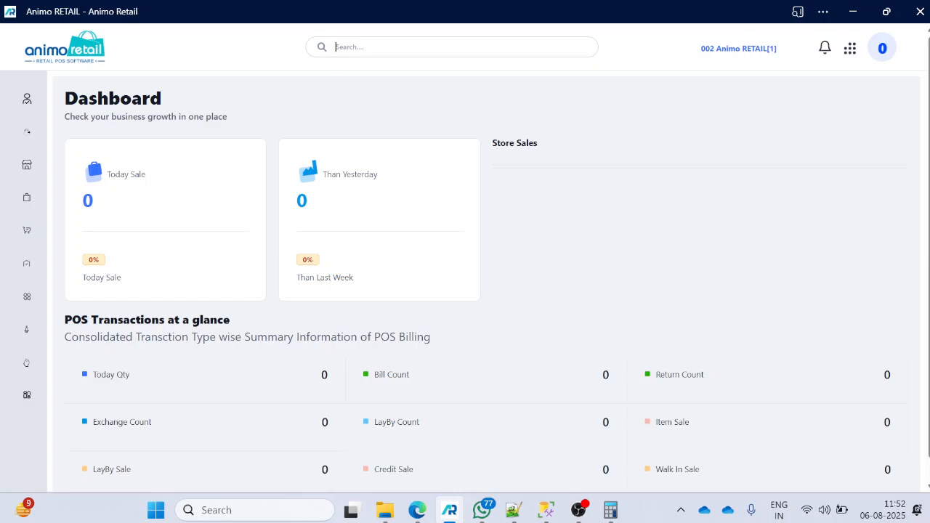
text(ibt inw)
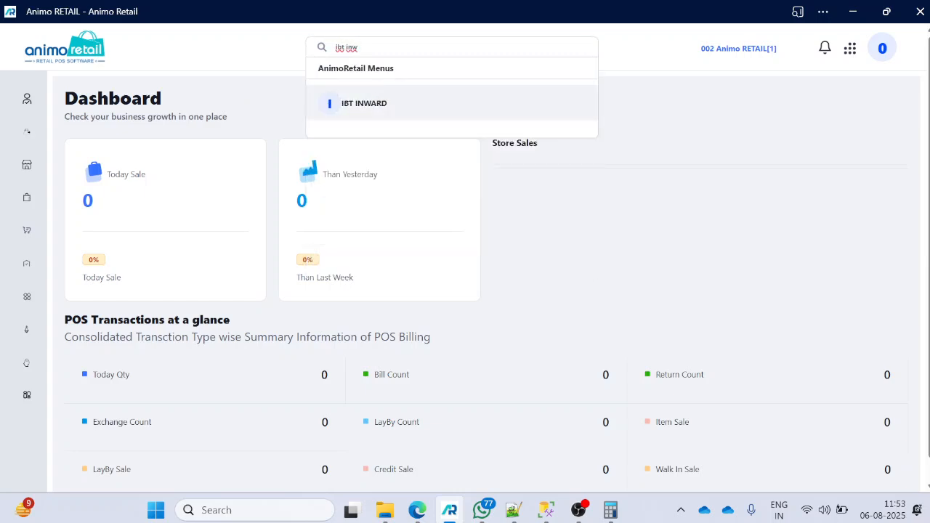
key(Return)
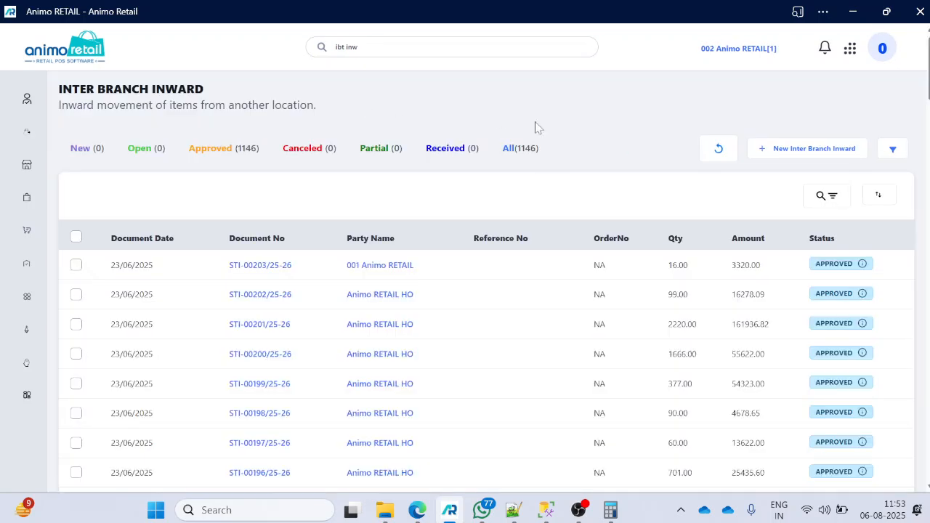
click(789, 149)
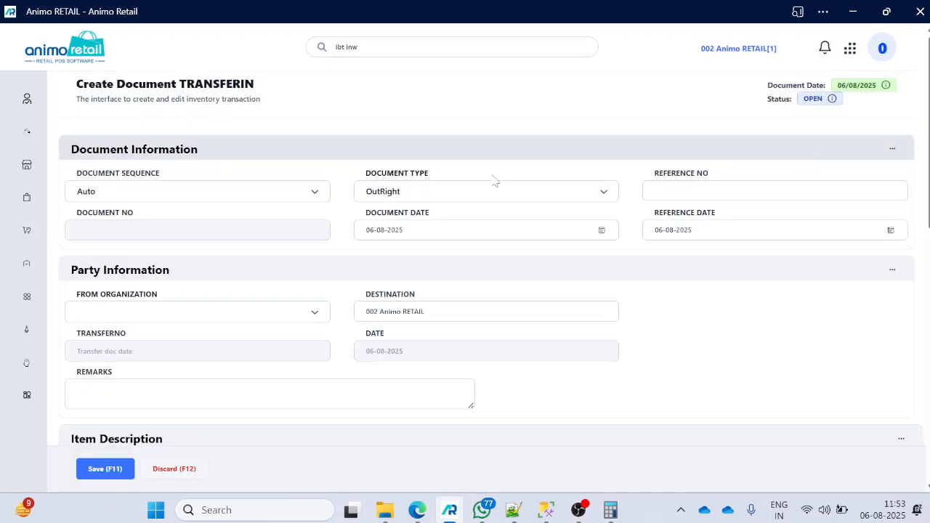
Step: Choose Animo RETAIL HO [1001] as the source organization of the transfer-in document
scroll(211, 254, down, 2)
click(140, 168)
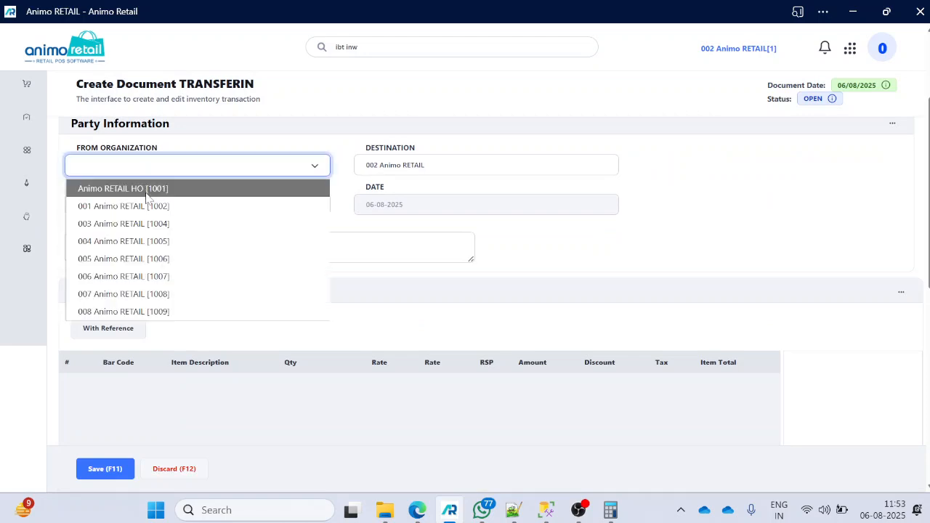
click(147, 192)
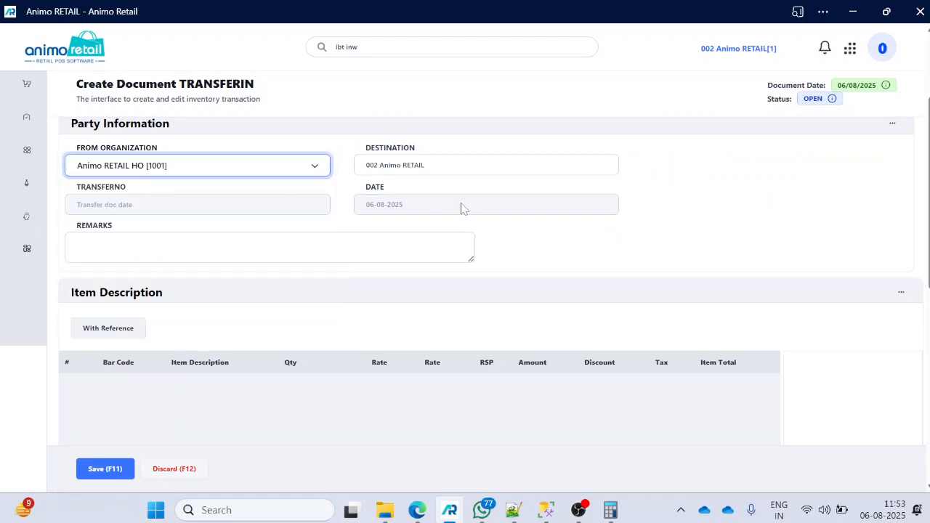
Step: Check the reference transactions available for the transfer-in document, then close their list
scroll(463, 209, down, 1)
scroll(462, 208, down, 1)
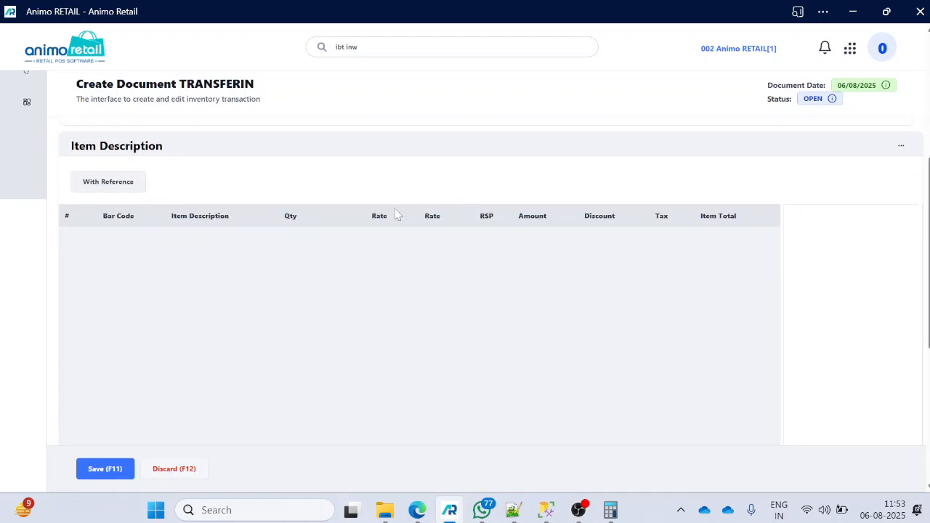
click(116, 187)
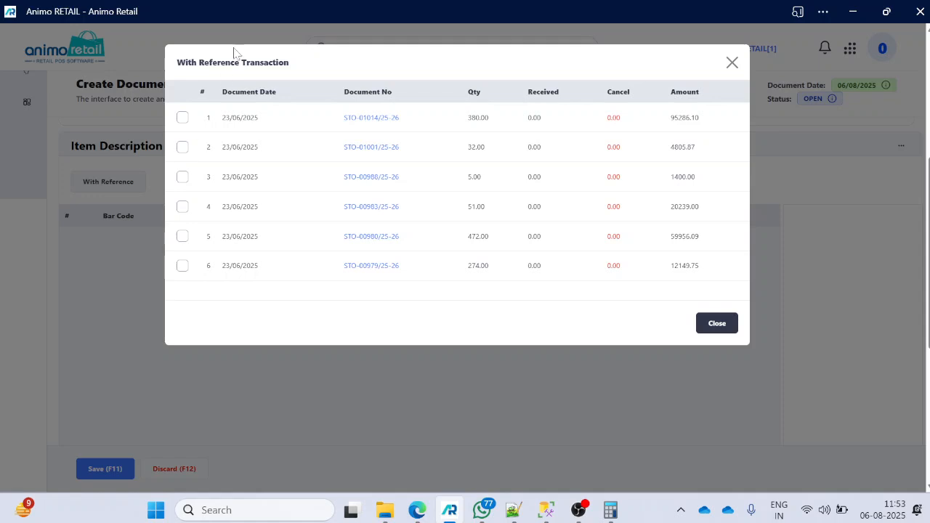
click(731, 64)
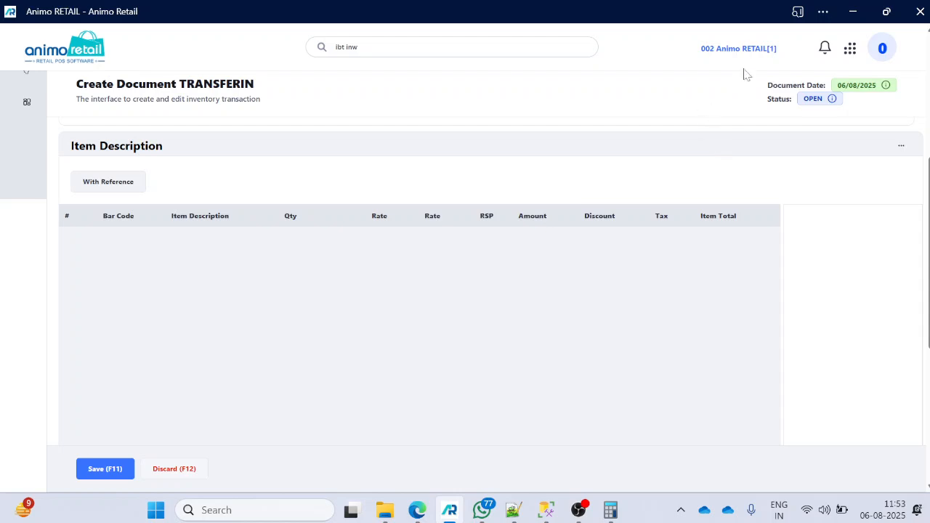
Step: Change the active organization back to Animo RETAIL HO
click(735, 51)
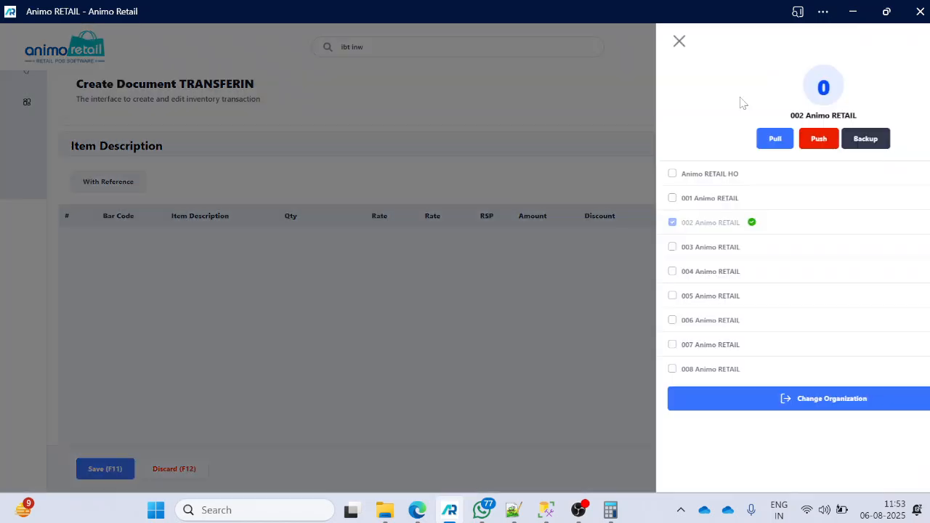
click(619, 176)
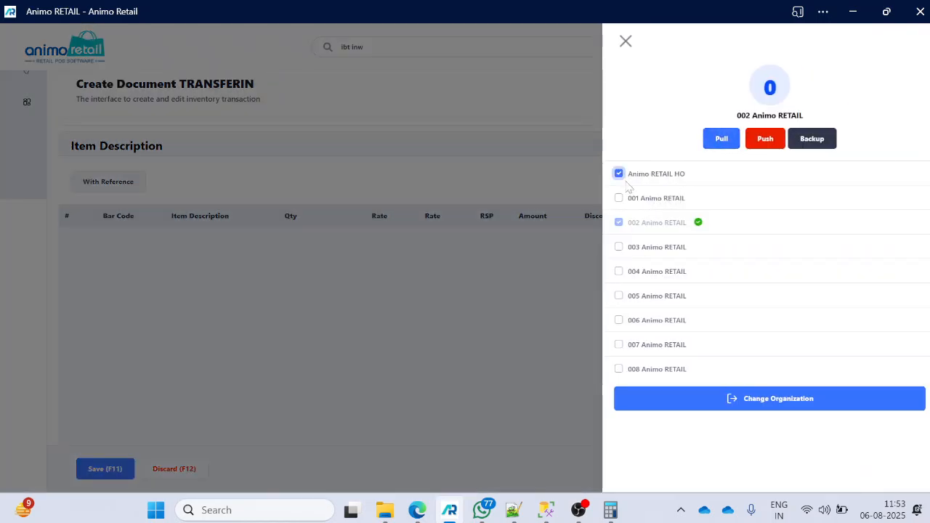
click(715, 398)
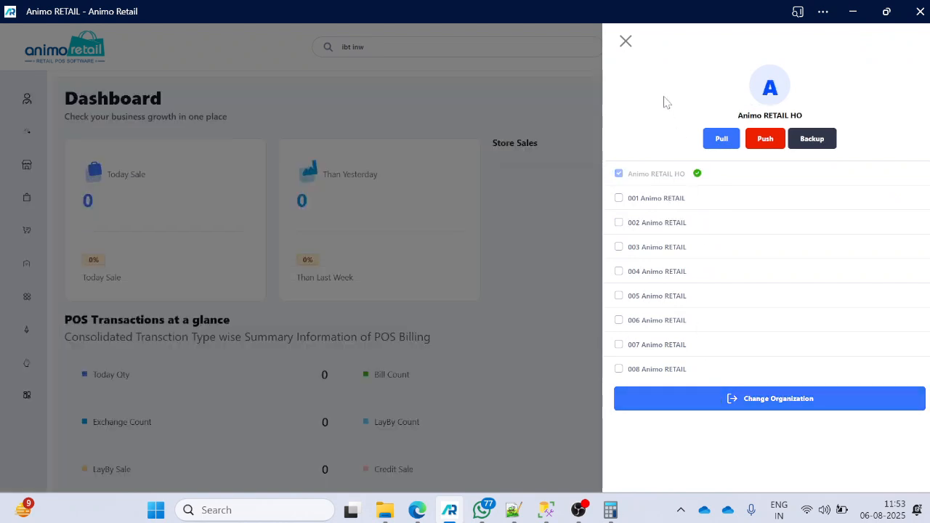
click(626, 40)
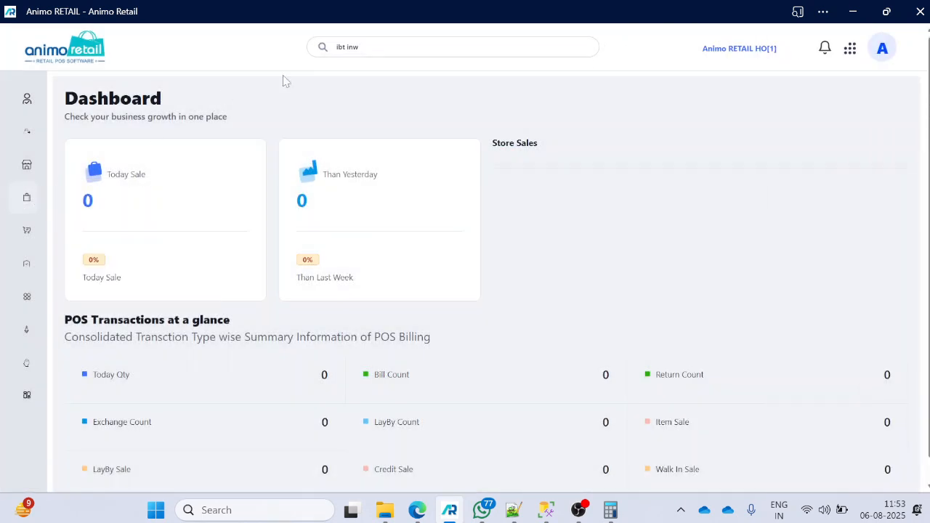
Step: Search for "ibt ou" and open the Ibt Outward list
click(356, 47)
key(ctrl+a)
text(ibt ou)
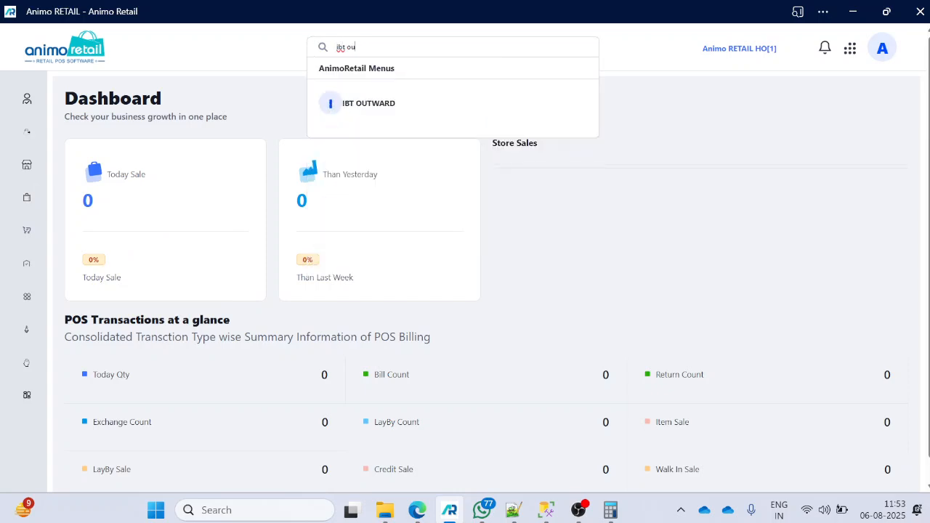
click(375, 93)
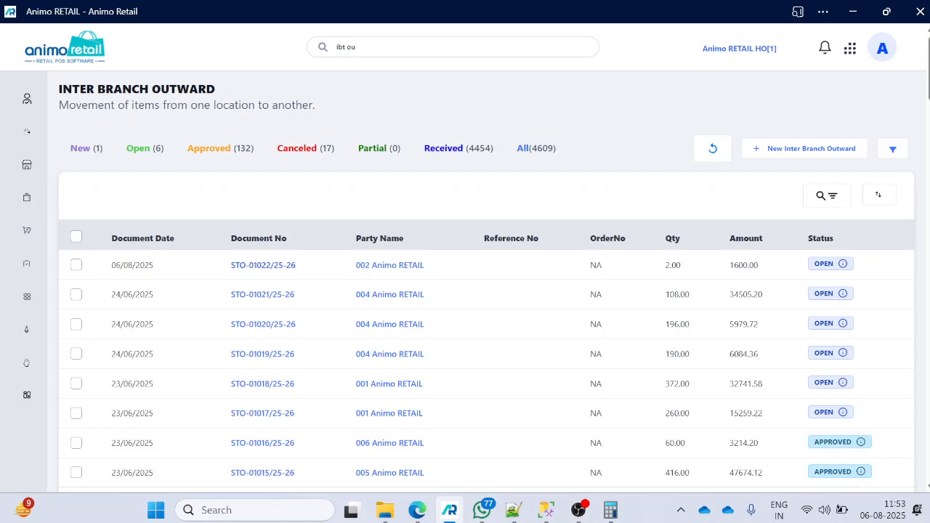
Step: Open transfer-out document STO-01022/25-26 and approve it
click(212, 276)
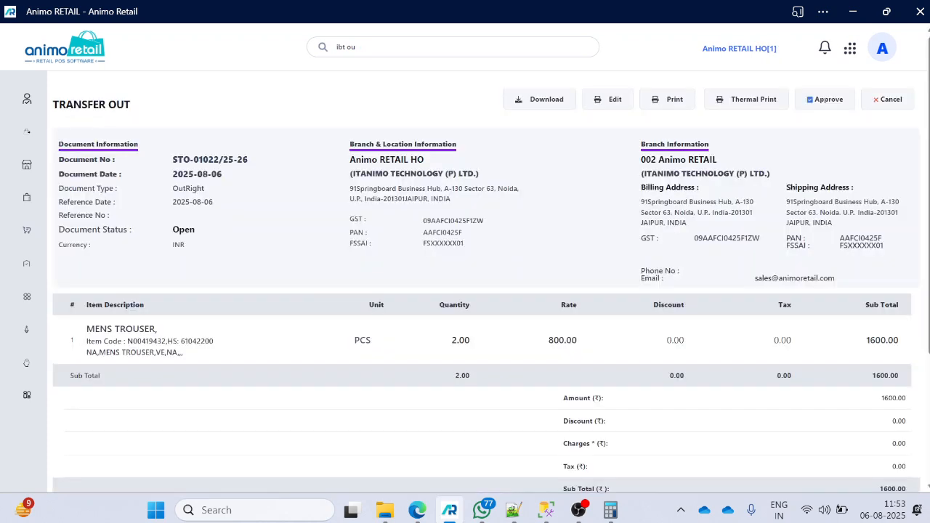
click(845, 100)
click(591, 89)
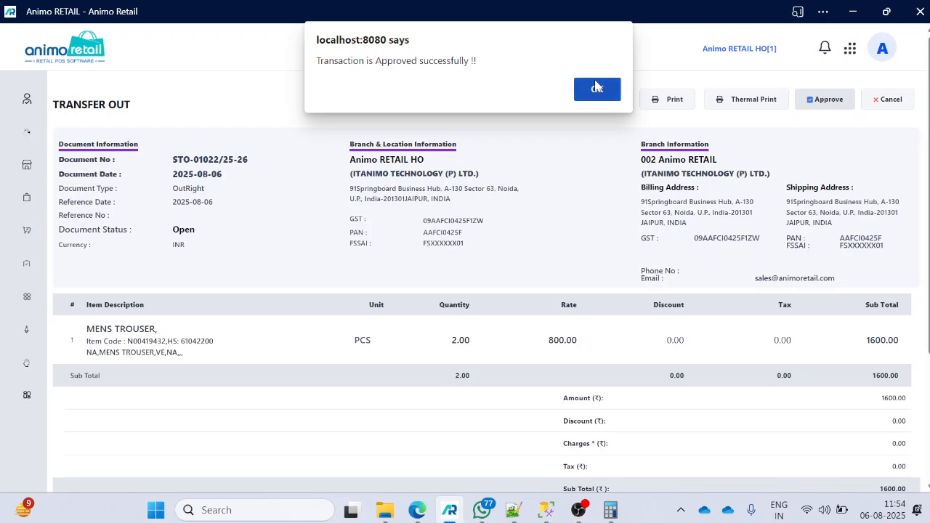
Step: Dismiss the approval message and change the active organization to 002 Animo RETAIL
click(596, 86)
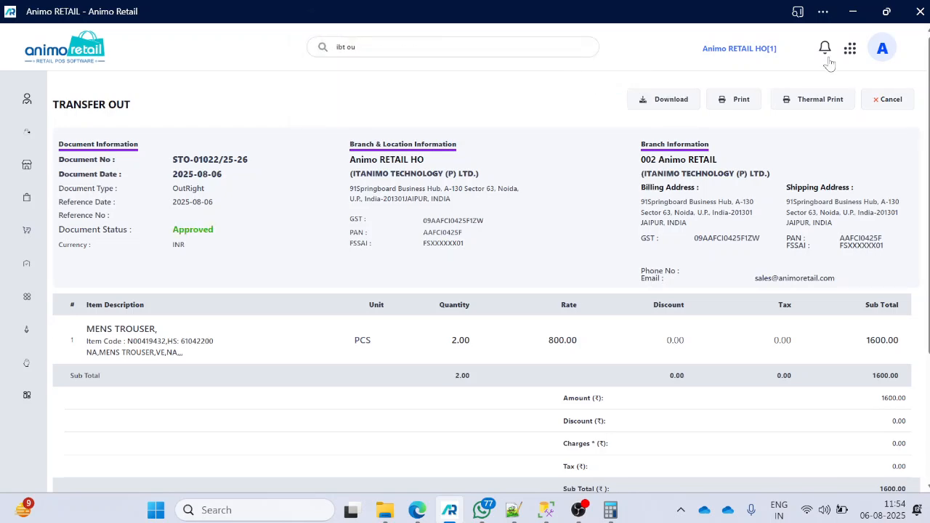
click(758, 52)
click(623, 225)
click(730, 402)
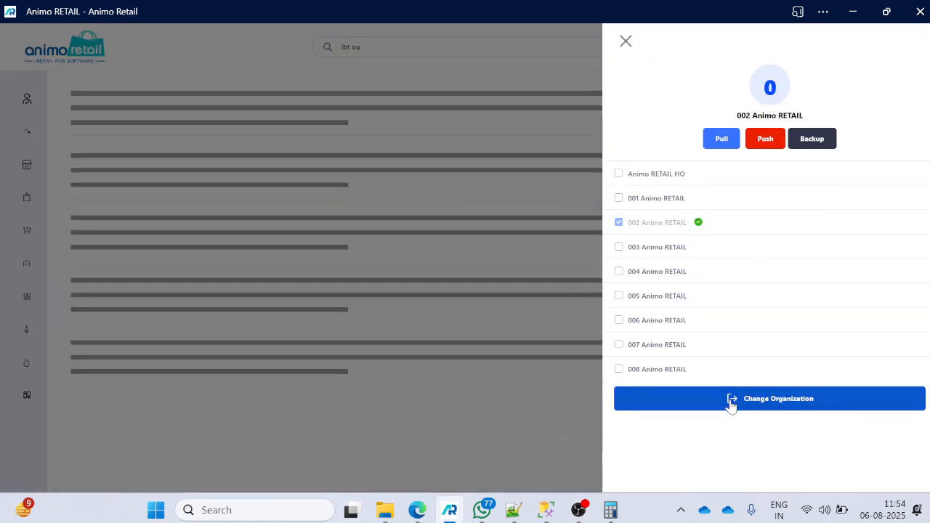
click(626, 41)
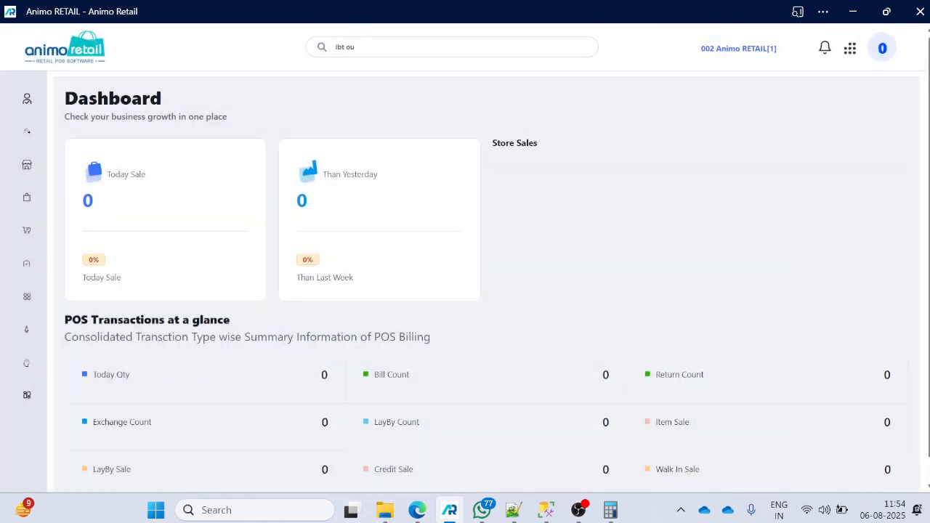
Step: Search for "ibt inwa" and open the Ibt Inward list
key(ctrl+a)
text(ibt)
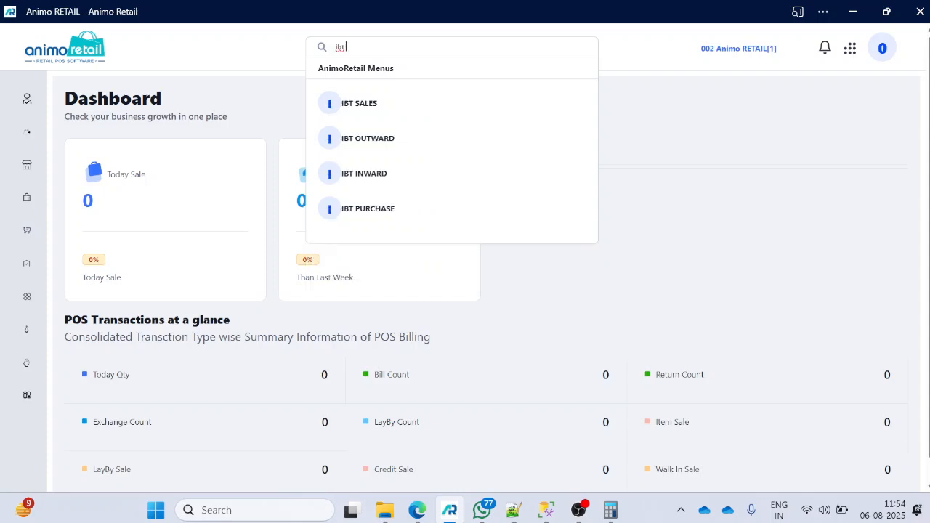
text( inwa)
click(363, 103)
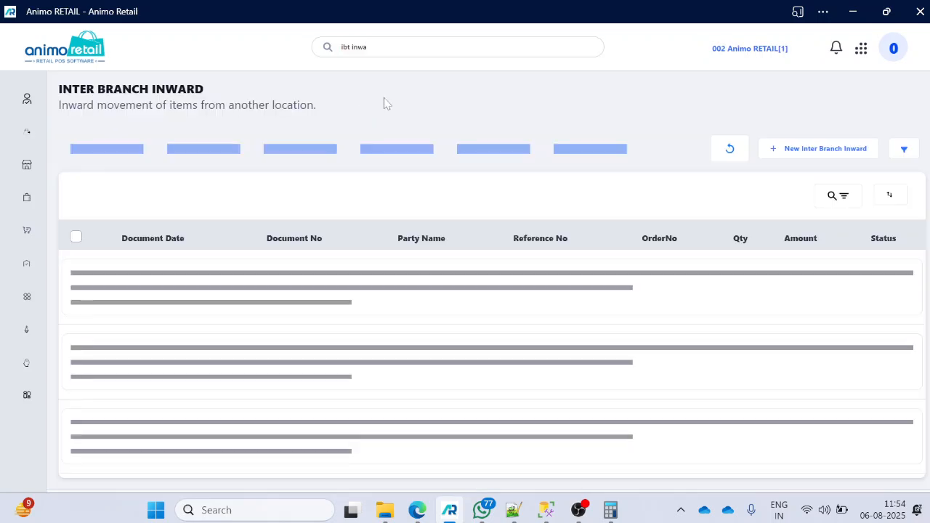
Step: Start a new inter branch inward document with Animo RETAIL HO as the from organization
click(802, 157)
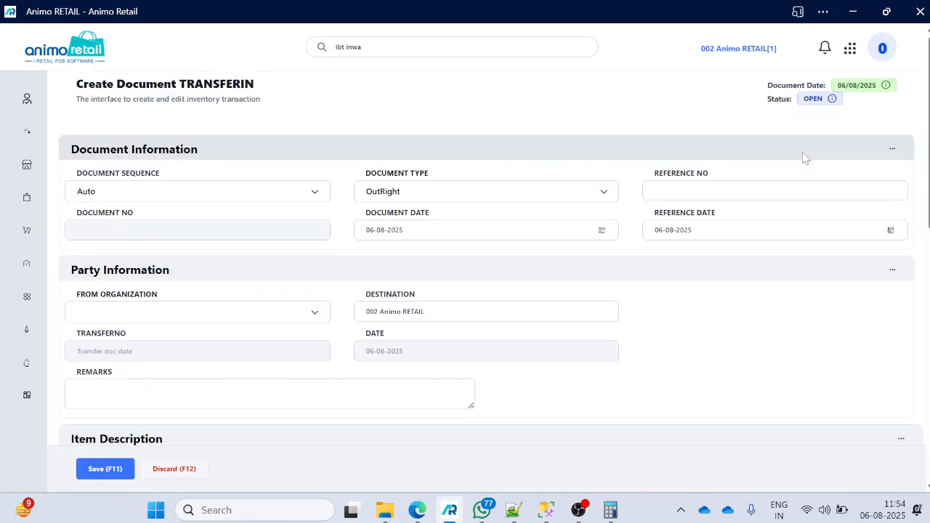
scroll(414, 261, down, 1)
click(204, 242)
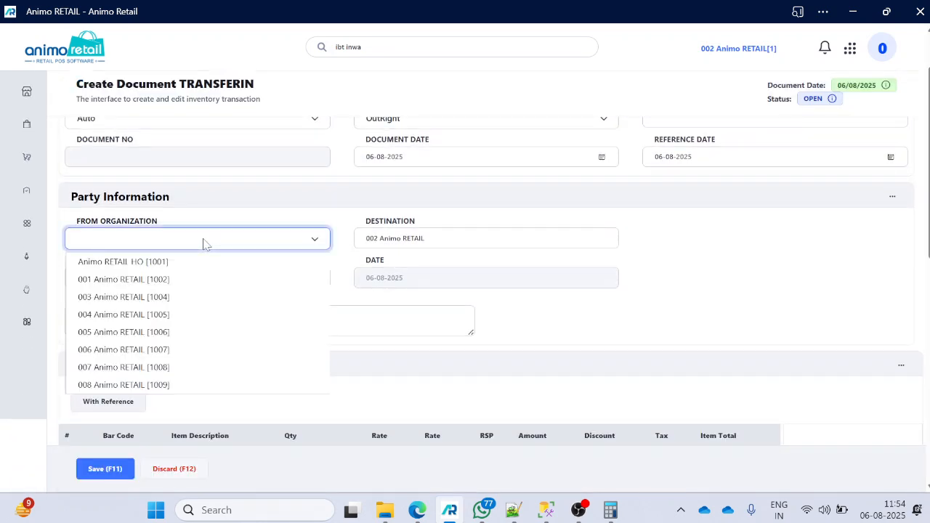
click(147, 265)
Step: Populate the transfer-in document's items from reference transaction STO-01022/25-26 and save the document
scroll(450, 270, down, 2)
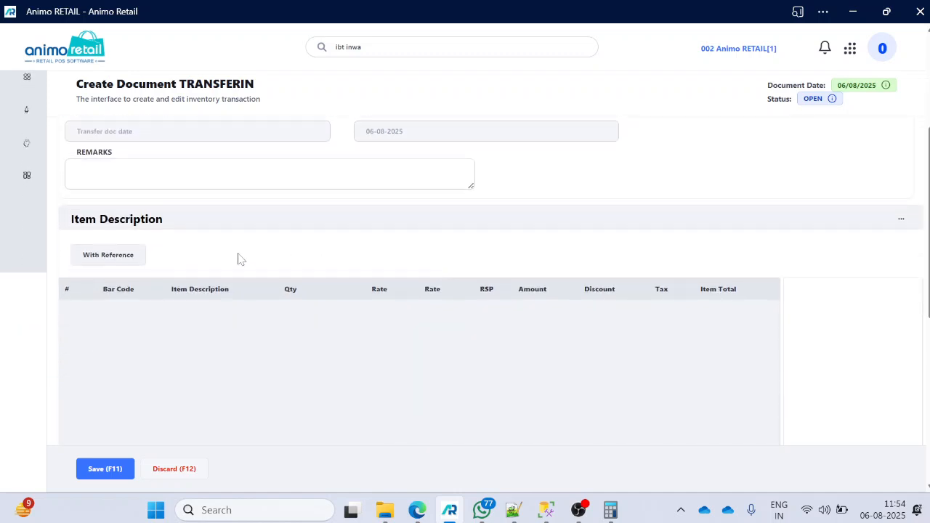
click(112, 264)
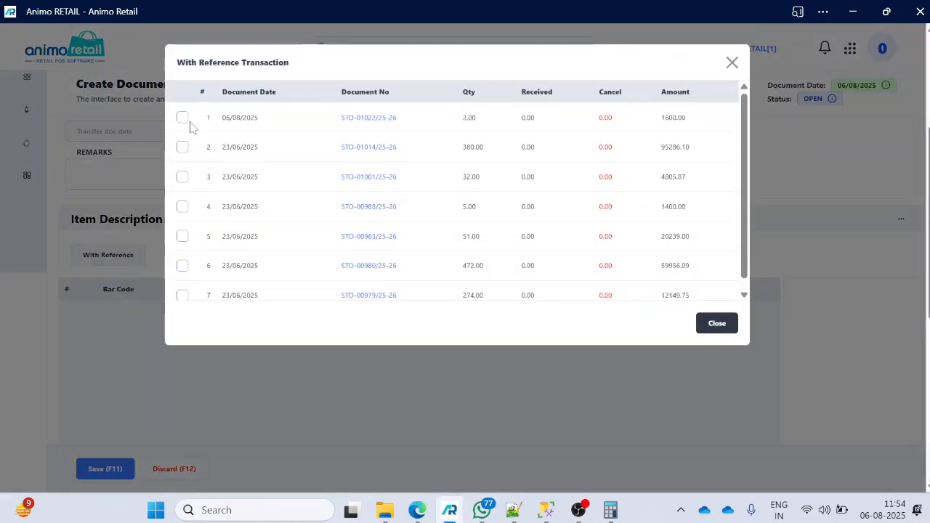
click(182, 118)
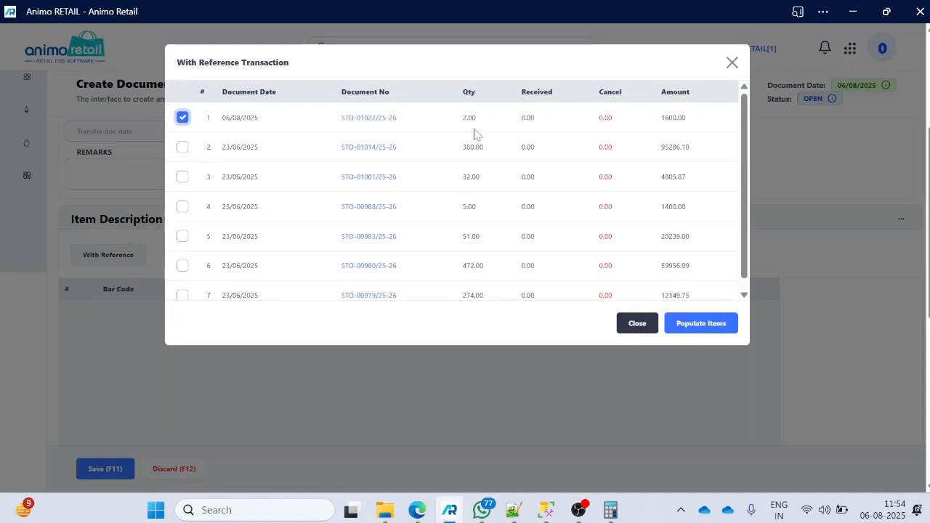
click(707, 325)
scroll(472, 312, up, 1)
scroll(344, 343, down, 1)
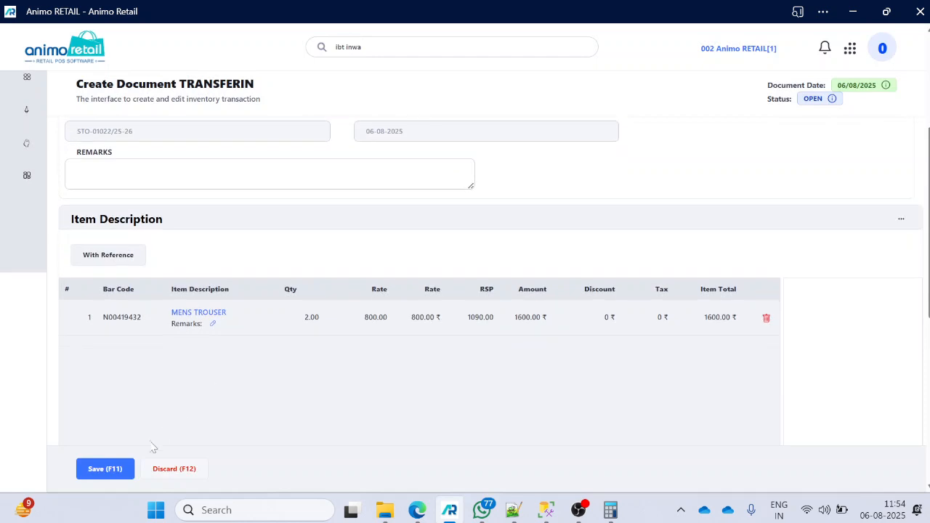
click(108, 470)
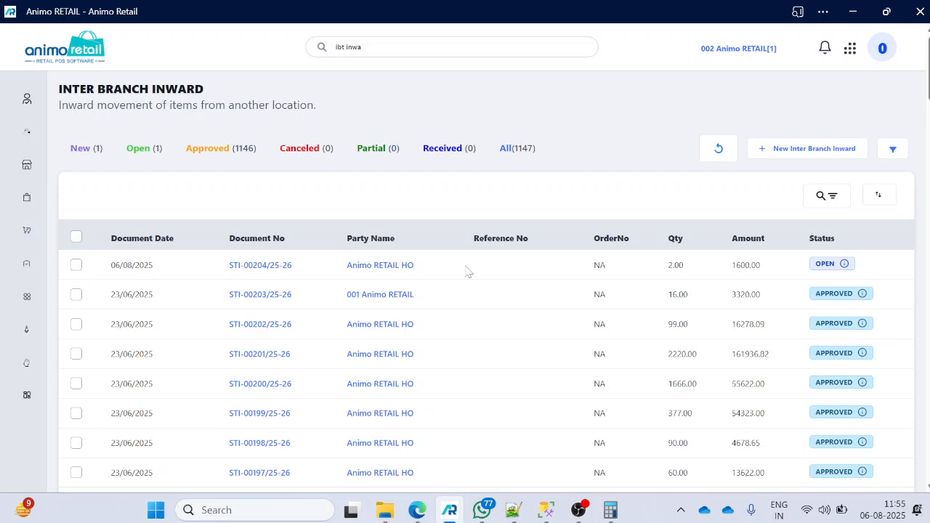
Step: Open transfer-in document STI-00204/25-26 and approve it
click(291, 267)
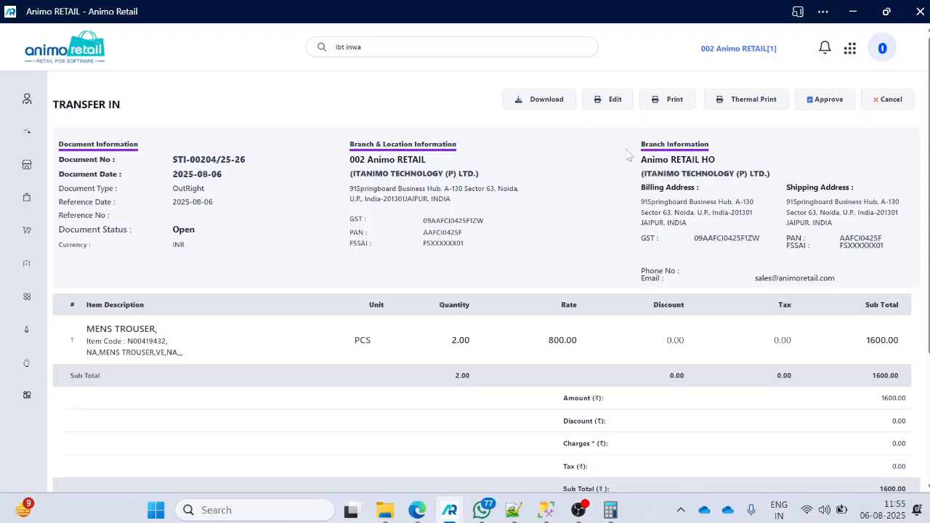
click(826, 103)
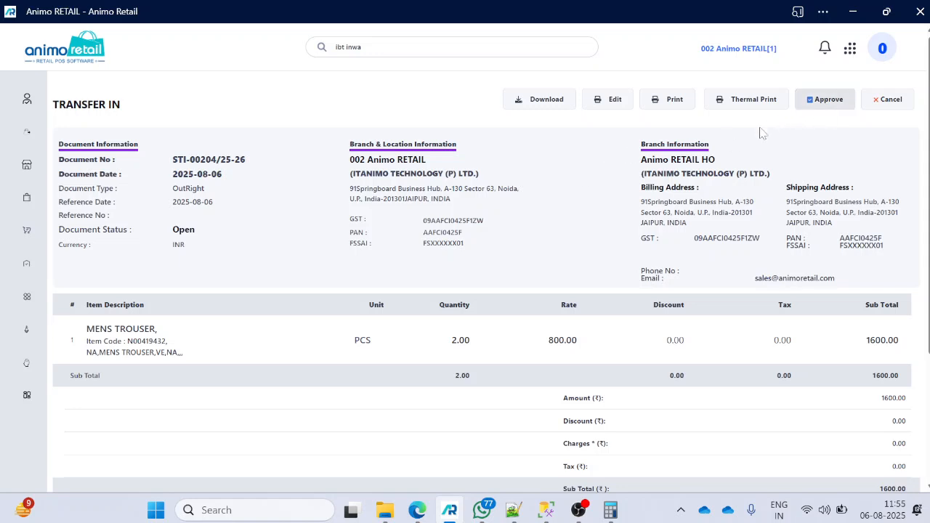
click(596, 89)
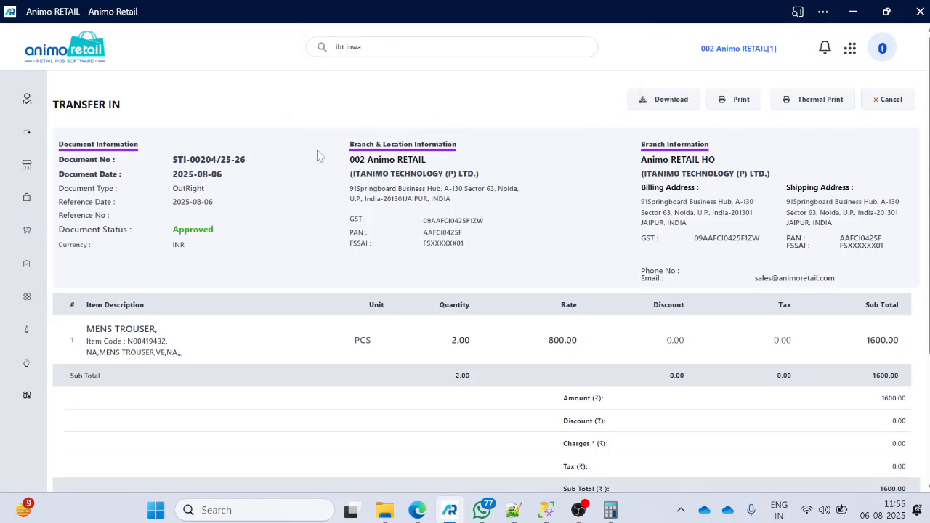